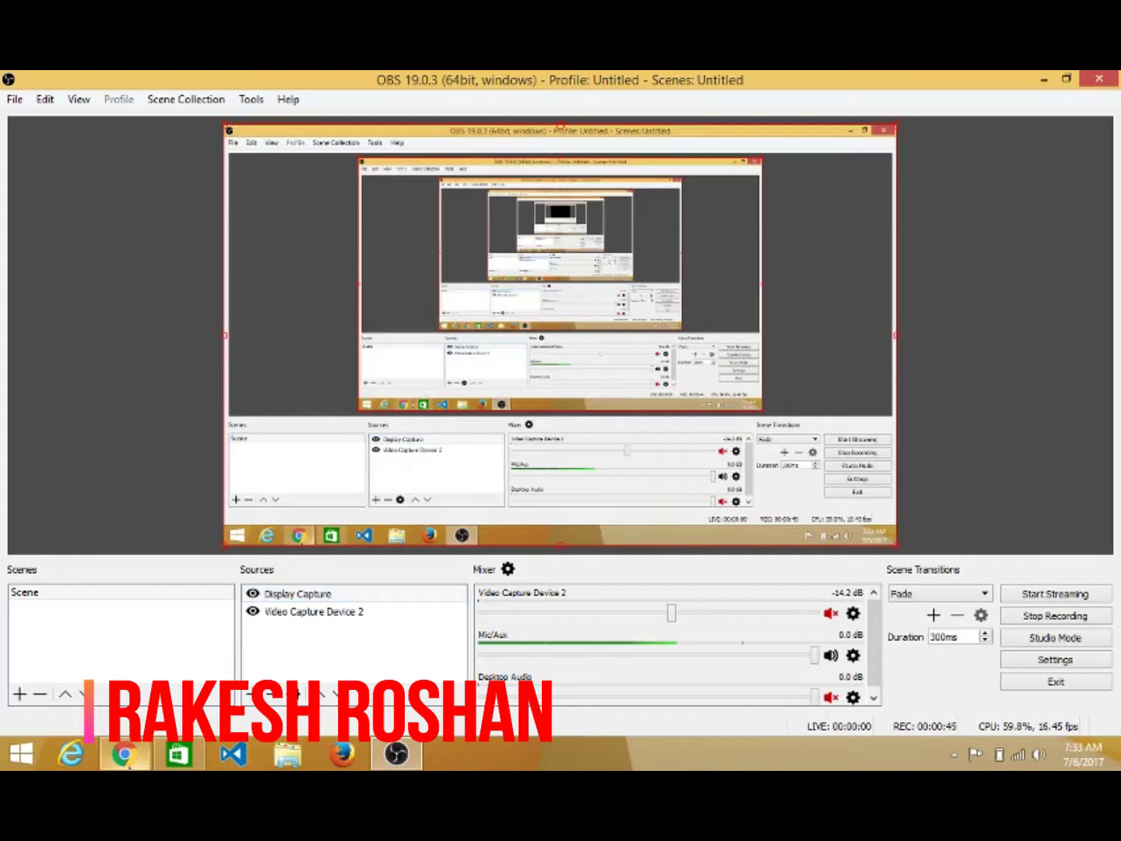
# Bring up the Chrome window showing Google results for OBS Studio.
pyautogui.click(124, 754)
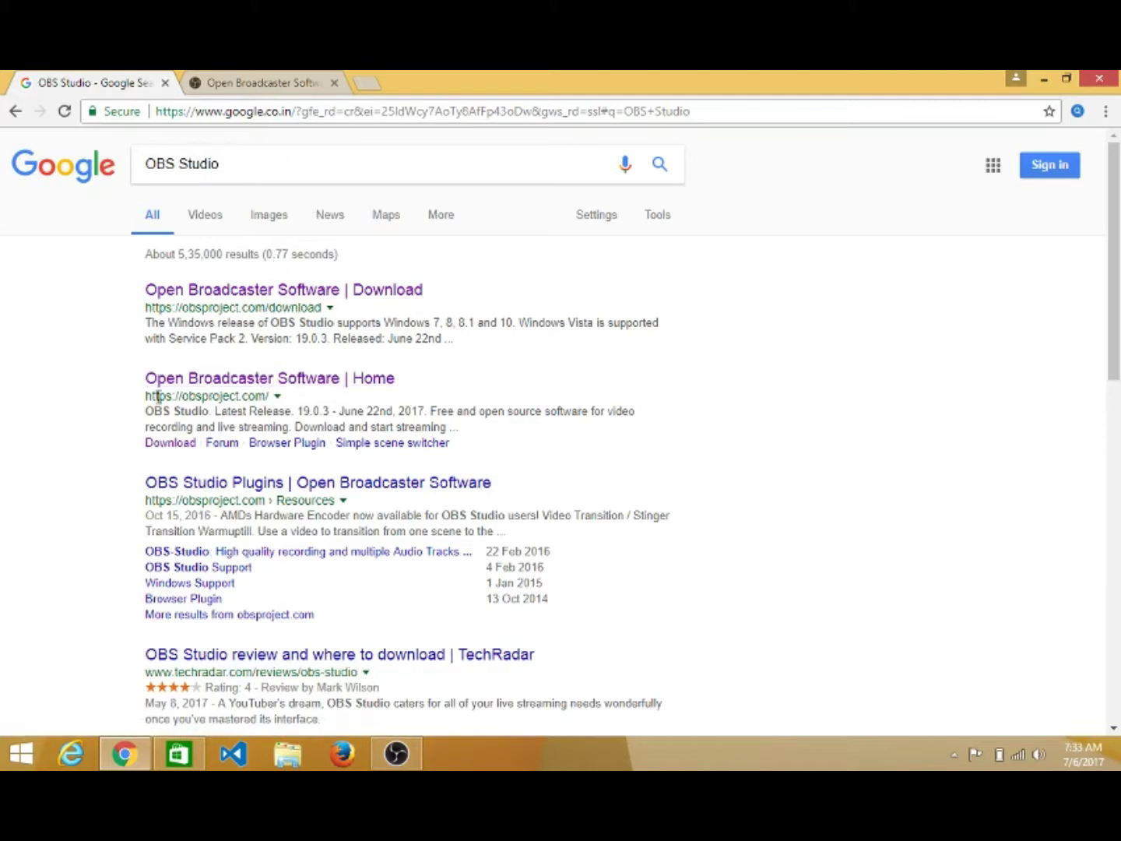
# Switch to the Open Broadcaster Software tab showing obsproject.com and release 19.0.3.
pyautogui.click(247, 83)
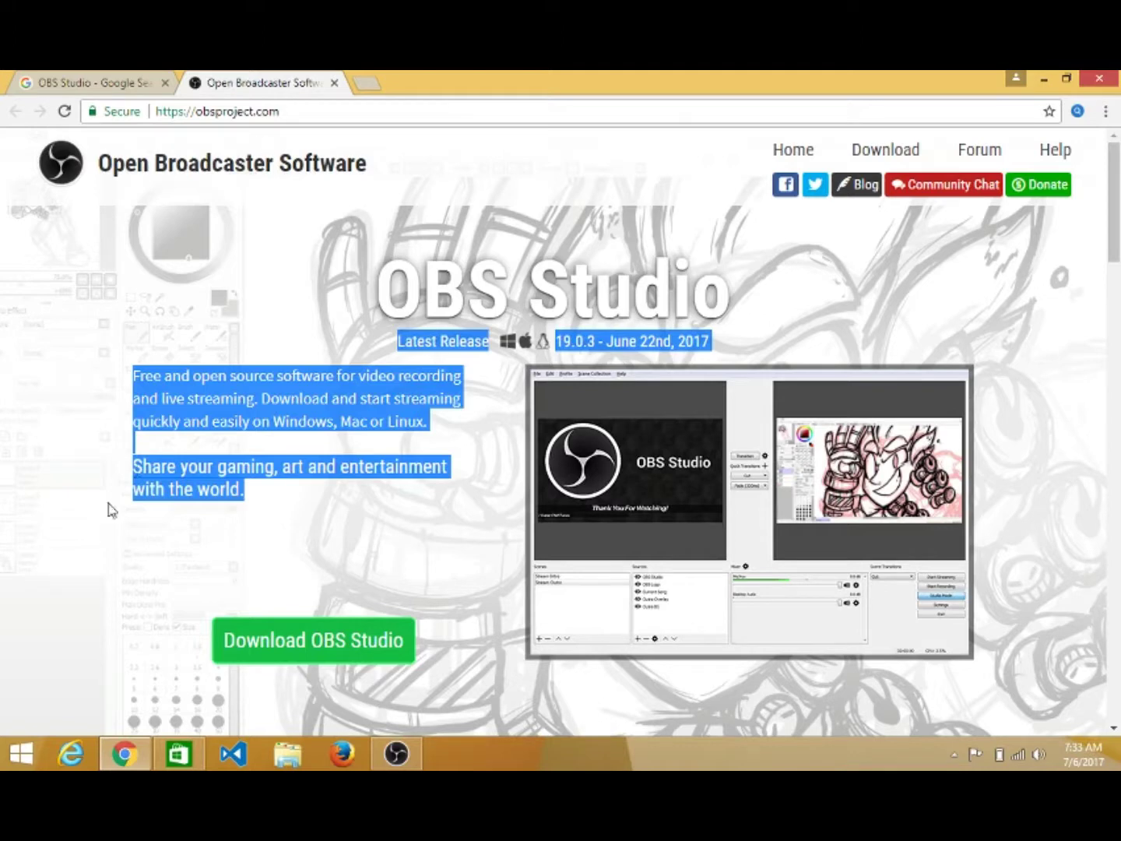
# Show the OBS Studio download buttons for Windows 7+, OSX 10.9+ and Linux.
pyautogui.click(296, 641)
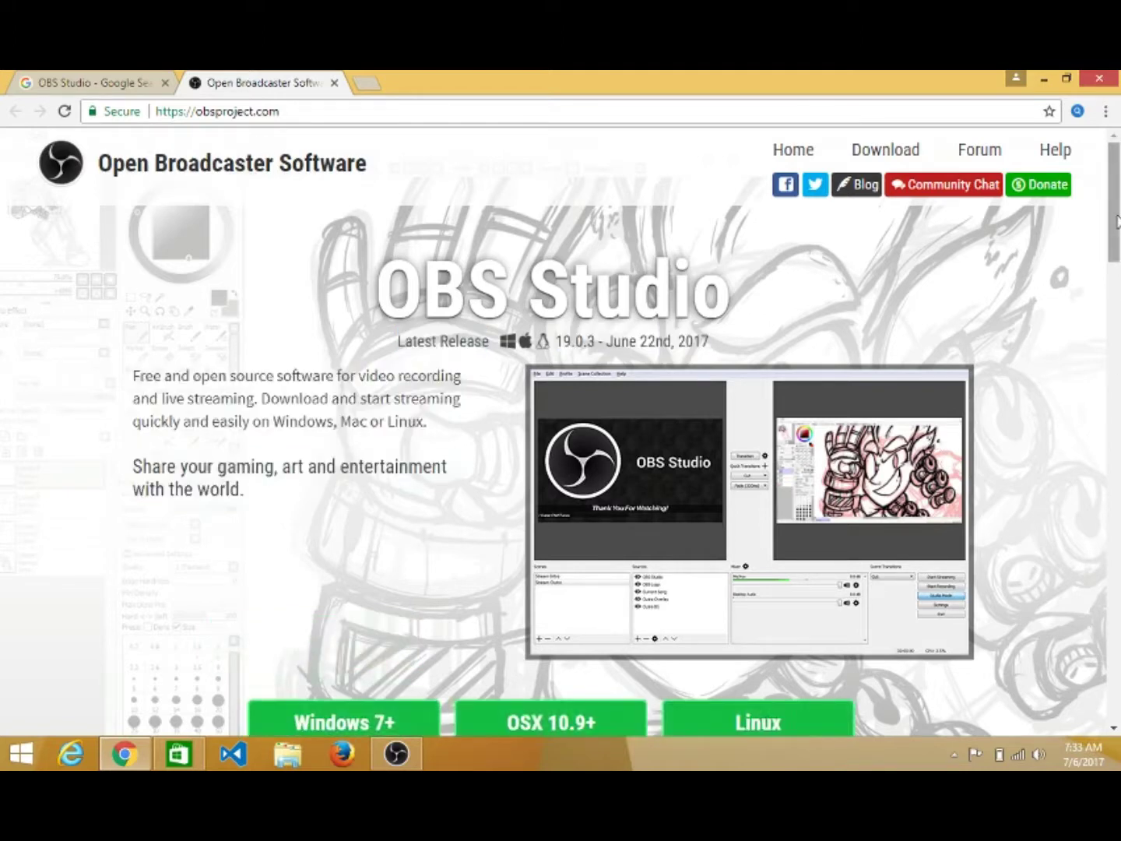
pyautogui.moveTo(1118, 222); pyautogui.dragTo(1119, 286)
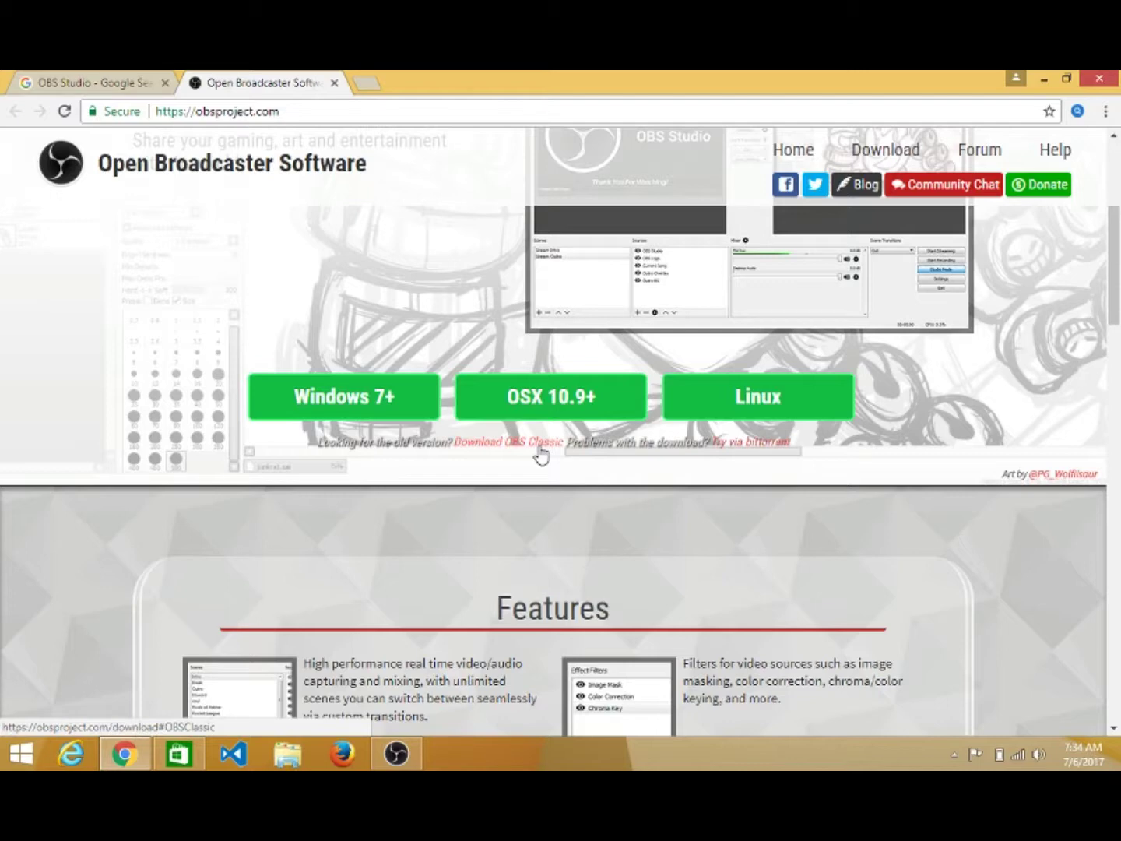
# Start downloading the Windows 7+ OBS-Studio-19.0.3 installer, then cancel that download.
pyautogui.click(376, 395)
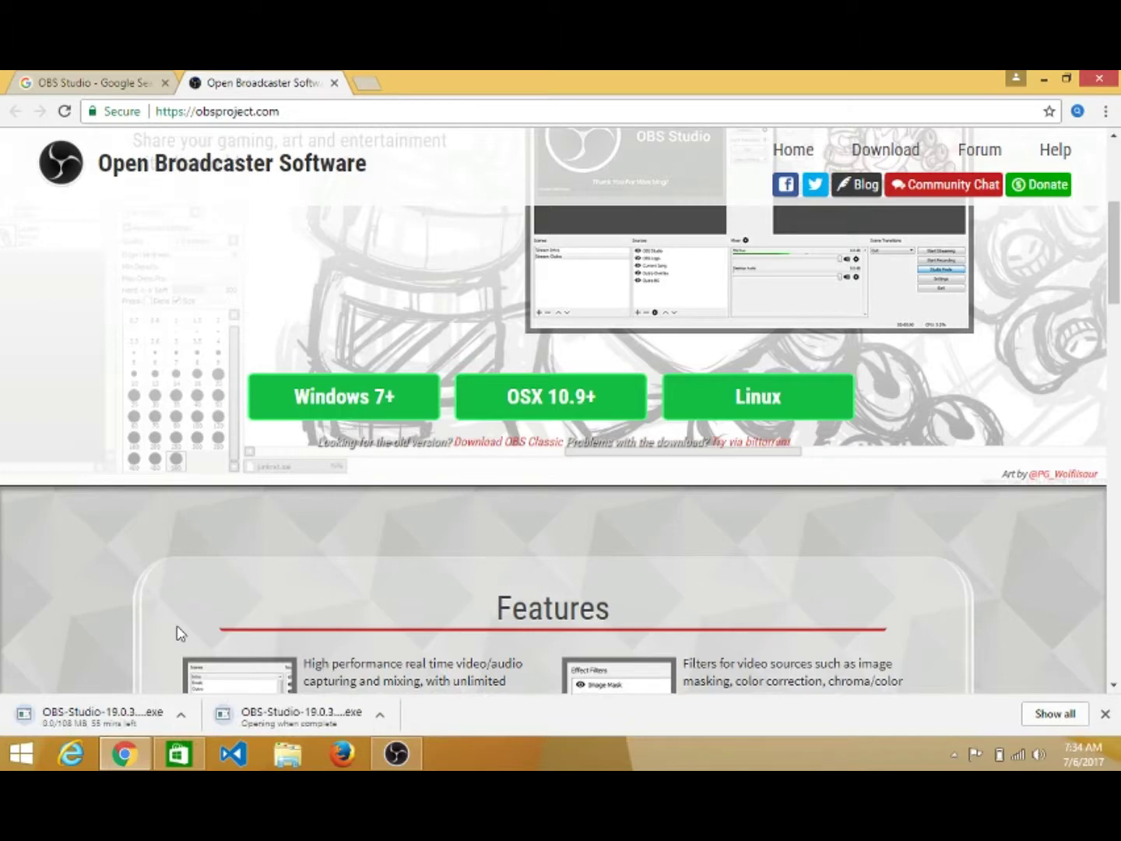
pyautogui.click(179, 718)
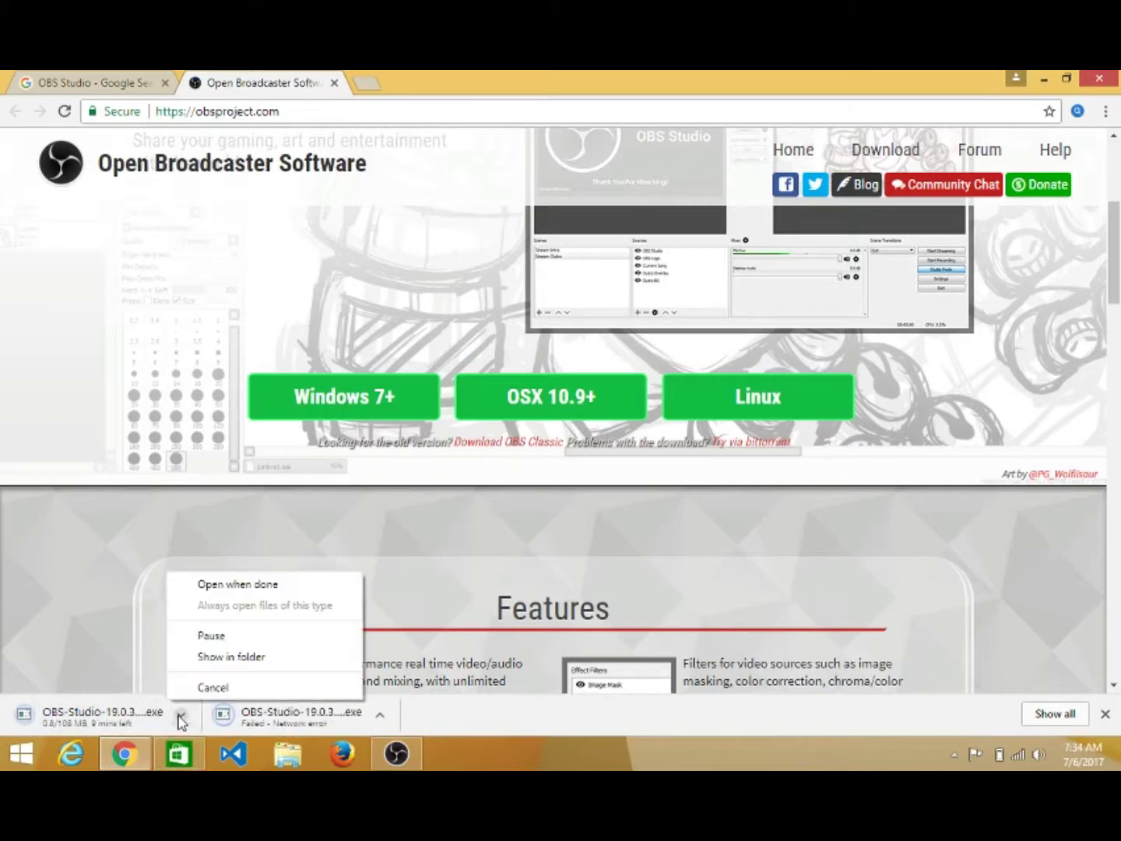
pyautogui.click(216, 688)
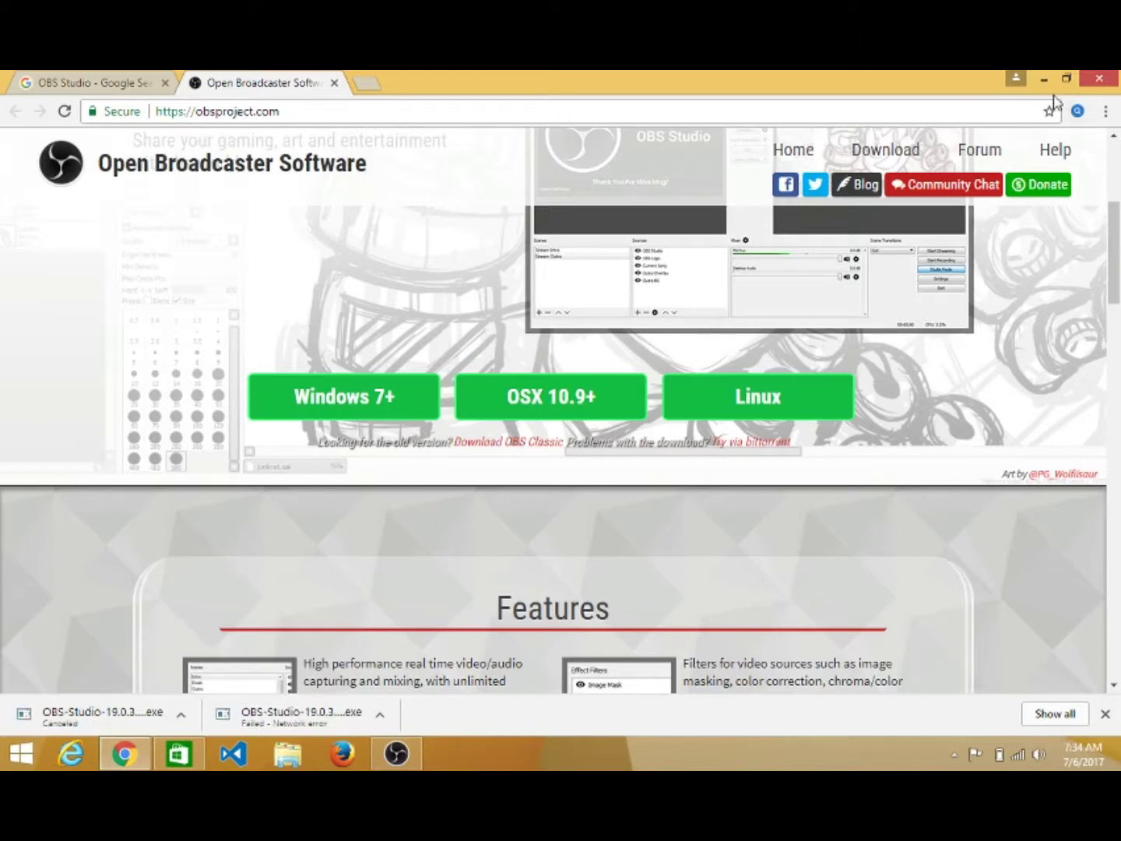
# Minimize Chrome, restore the OBS window from the taskbar, and enable Studio Mode.
pyautogui.click(1046, 80)
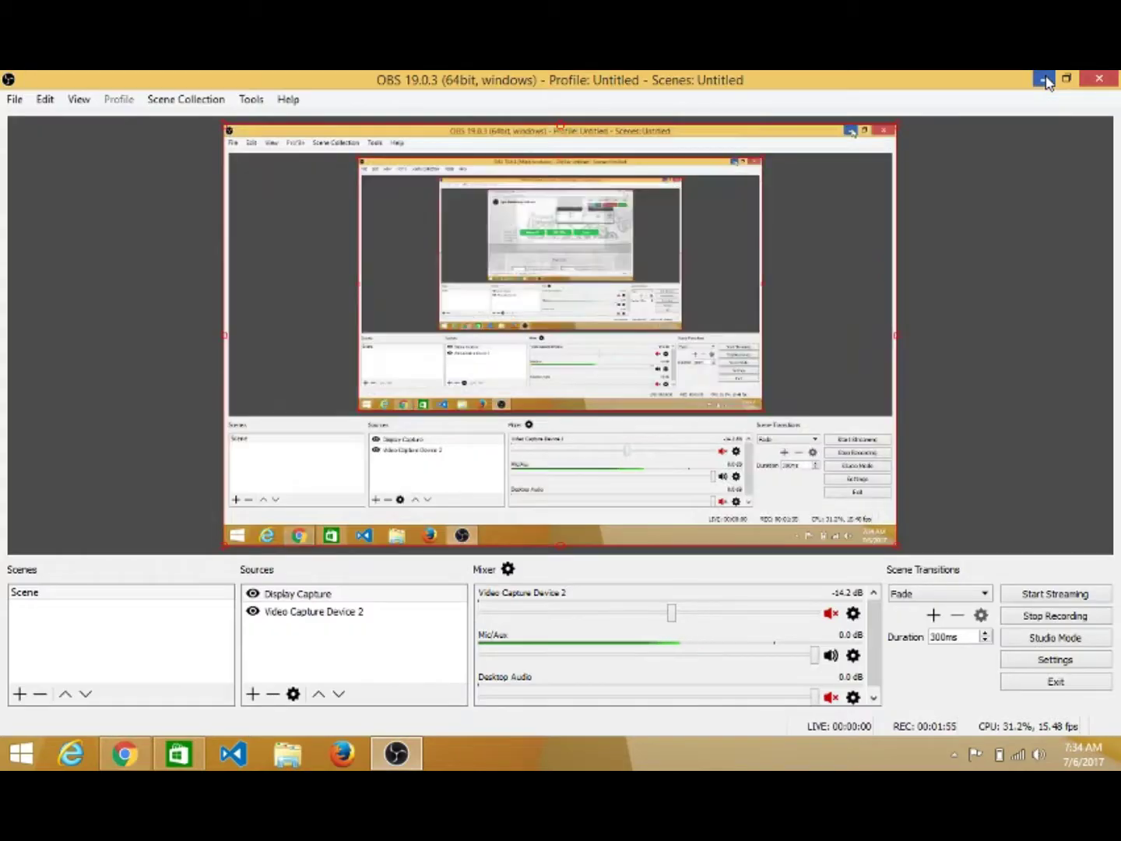
pyautogui.click(1047, 82)
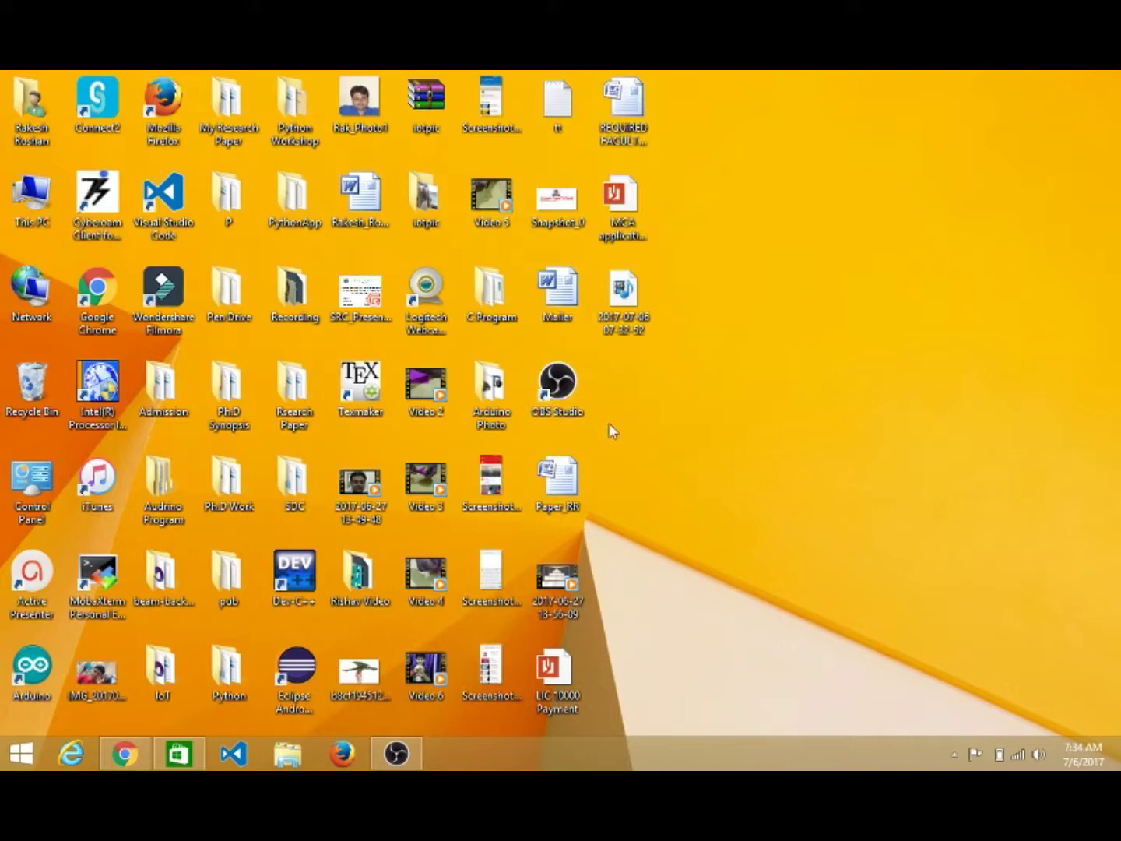
pyautogui.click(399, 755)
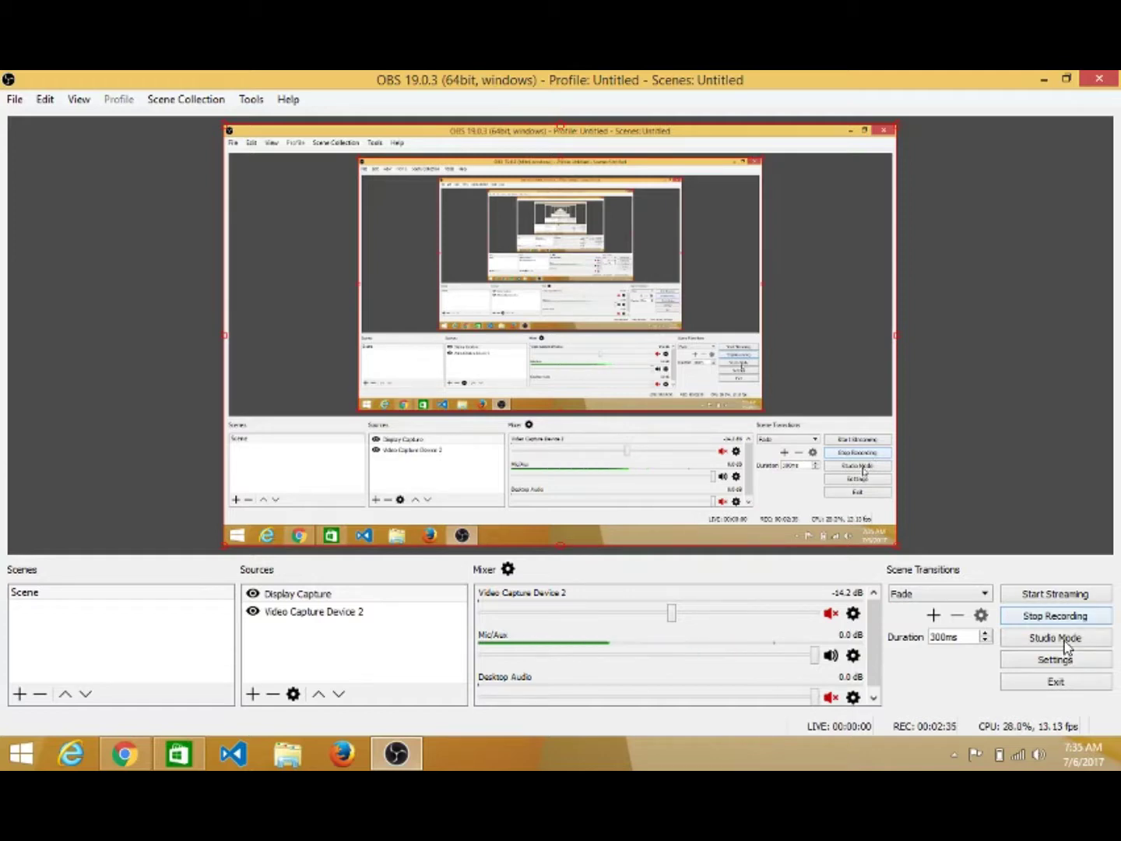
pyautogui.click(1066, 647)
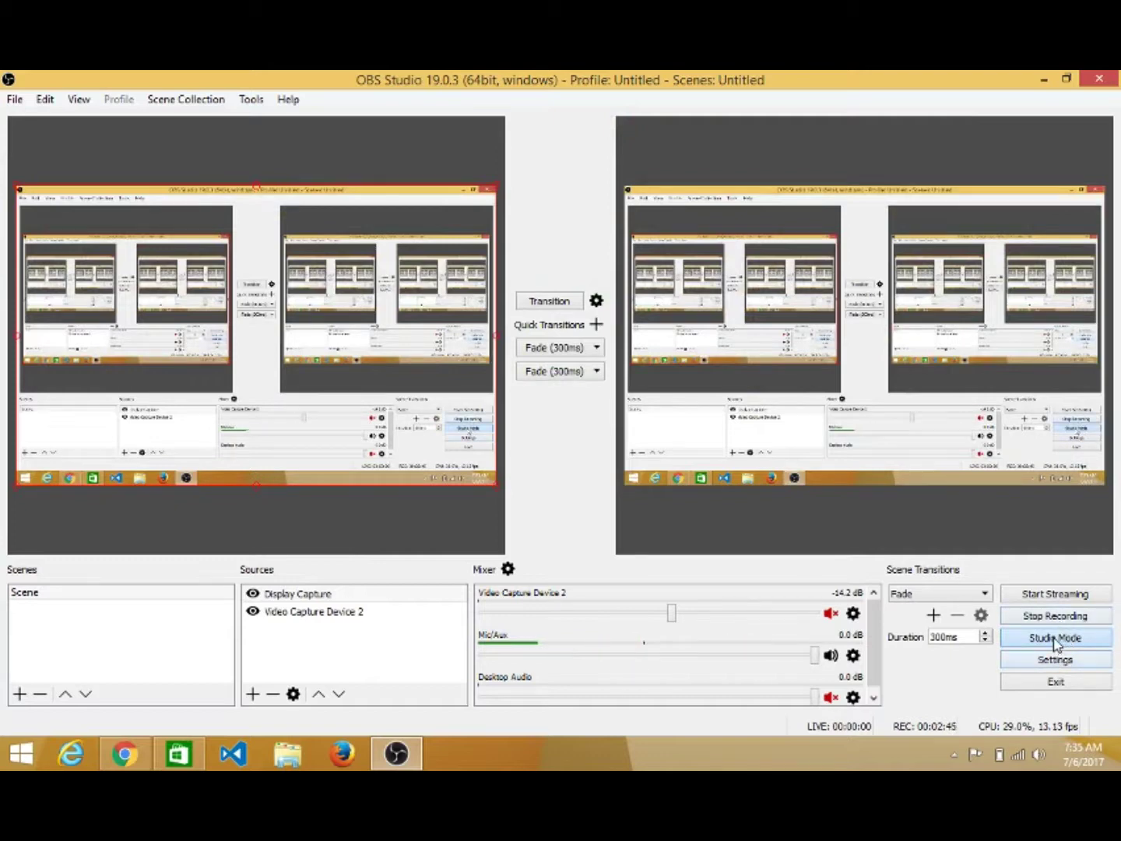
# Turn Studio Mode off and open Settings on the General page.
pyautogui.click(1057, 641)
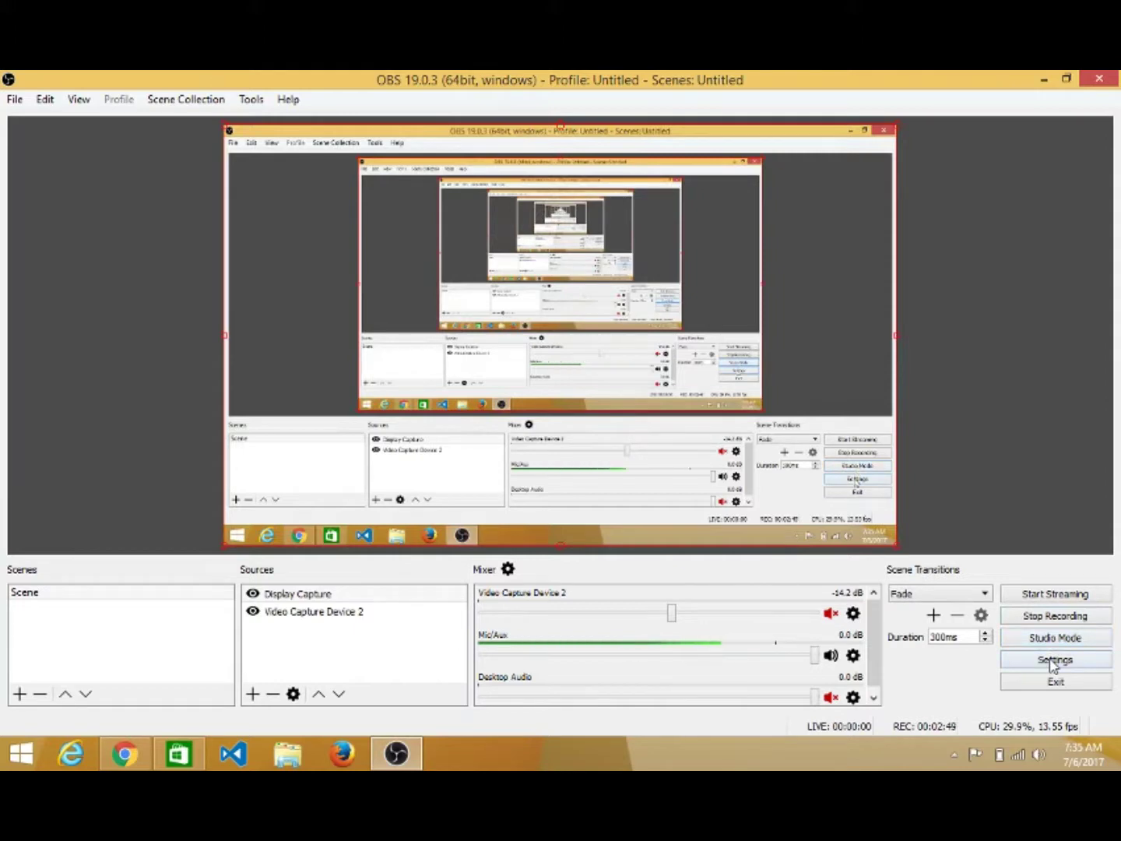
pyautogui.click(1055, 661)
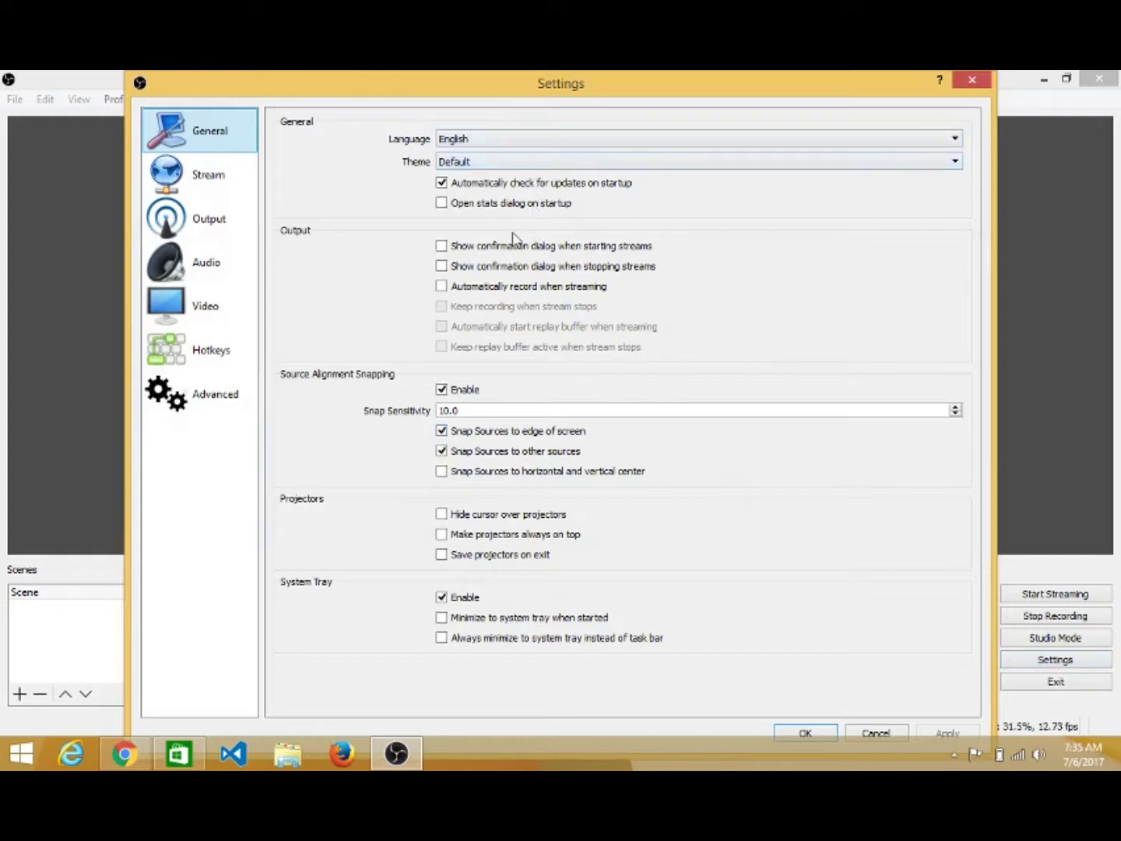
# Check the Stream service stays YouTube / YouTube Gaming, then view Output settings (1600 bitrate, x264).
pyautogui.click(224, 193)
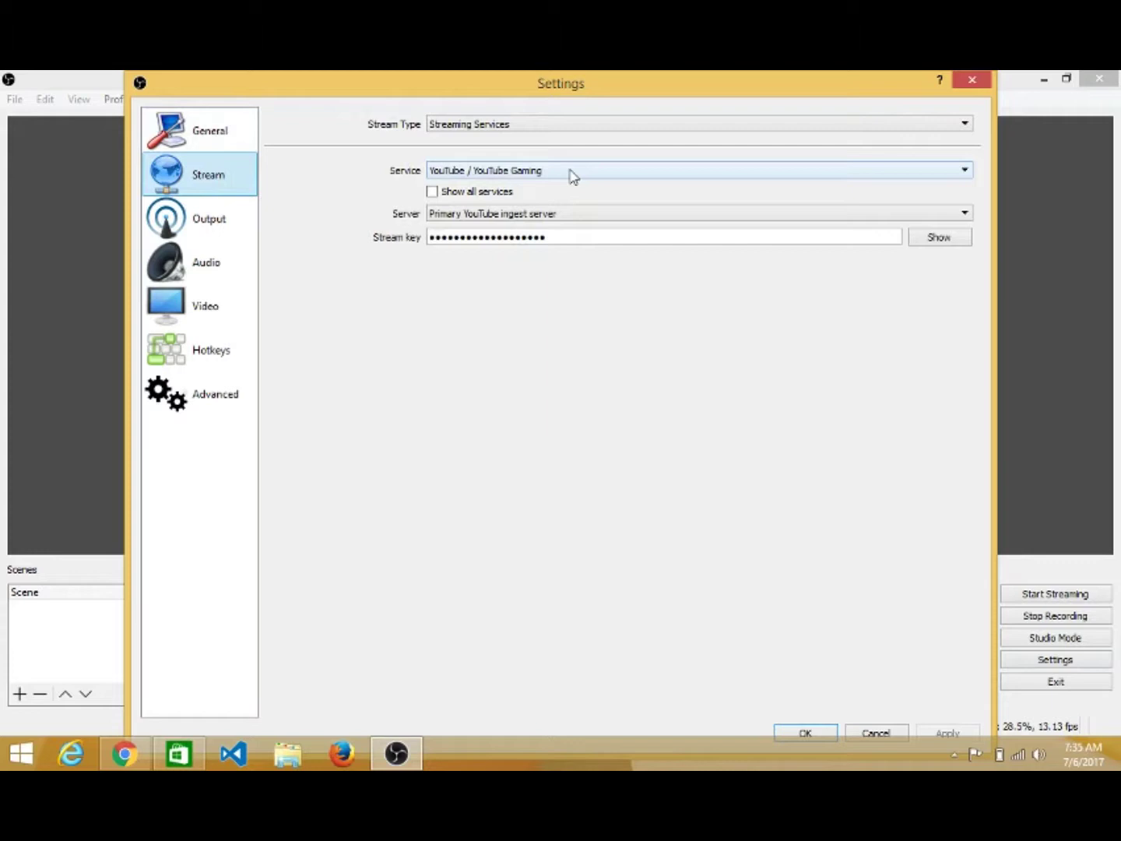
pyautogui.click(827, 172)
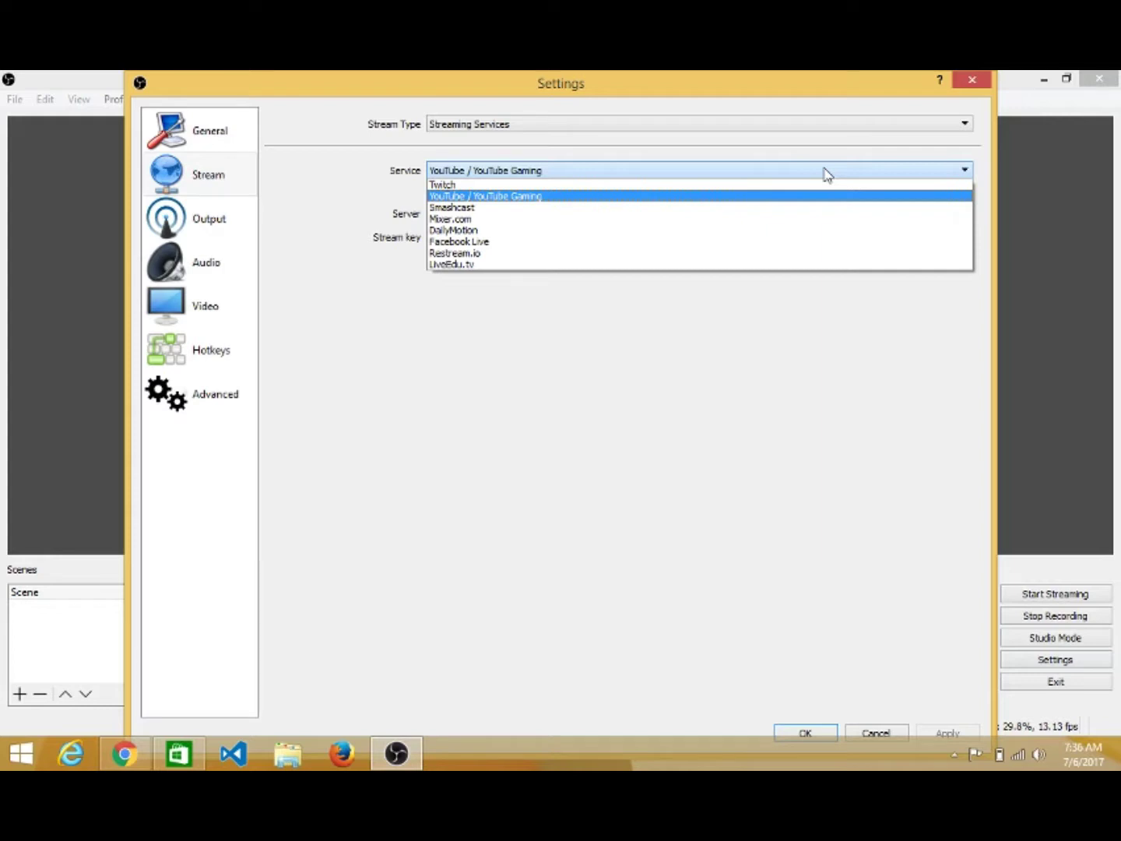
pyautogui.click(827, 173)
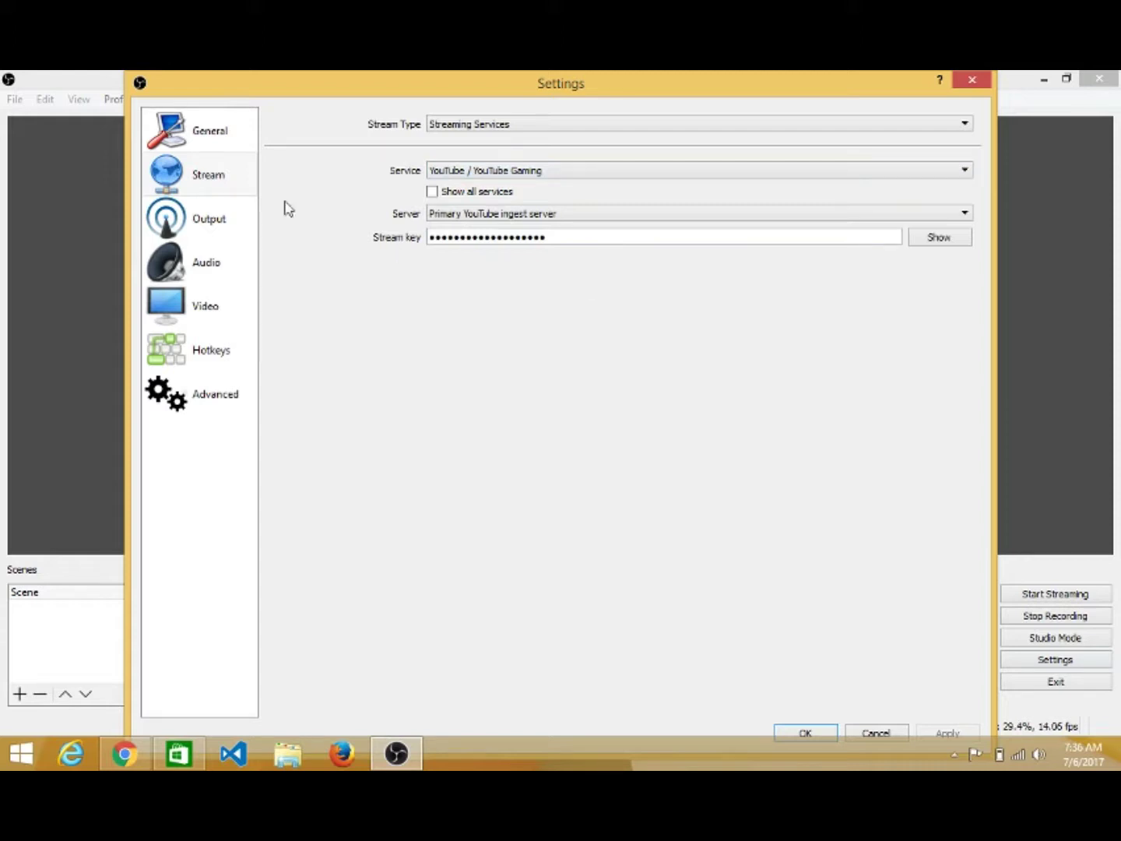
pyautogui.click(238, 220)
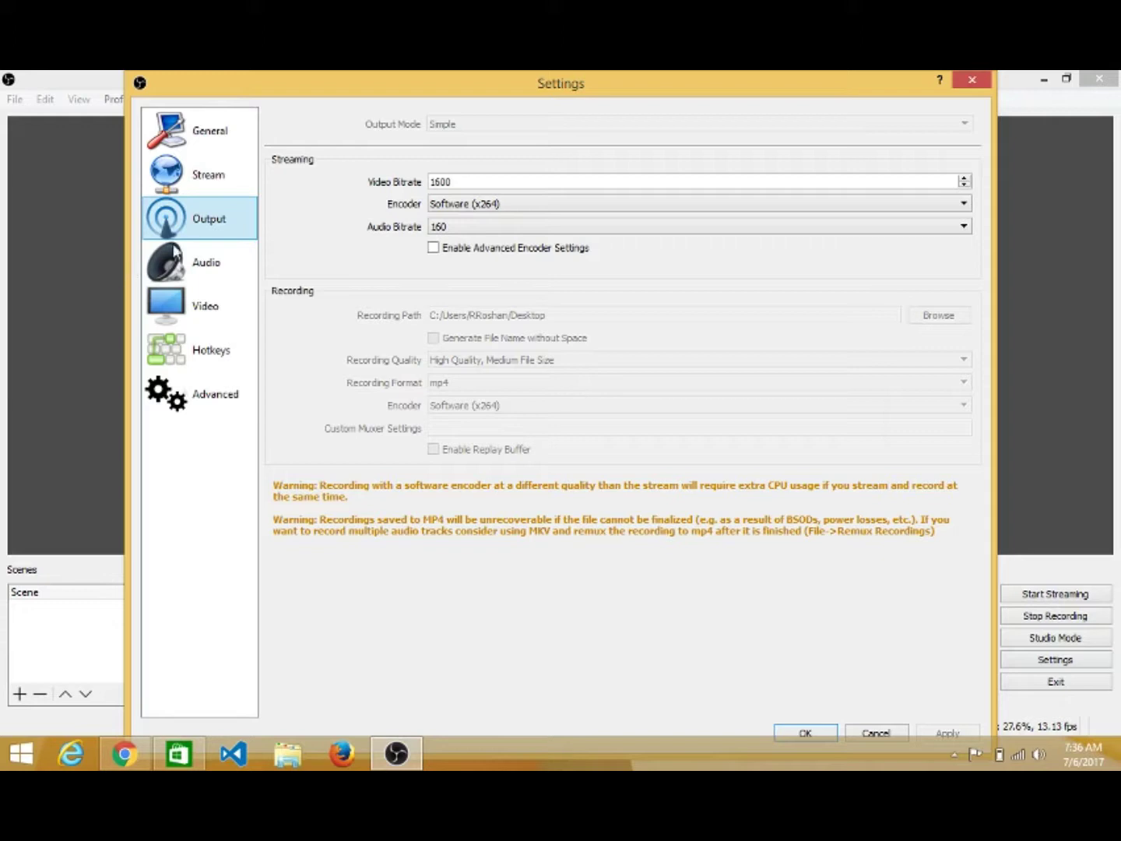
# Confirm HD Webcam C270 mic and Stereo audio channels, then view the Video and Hotkeys pages.
pyautogui.click(200, 266)
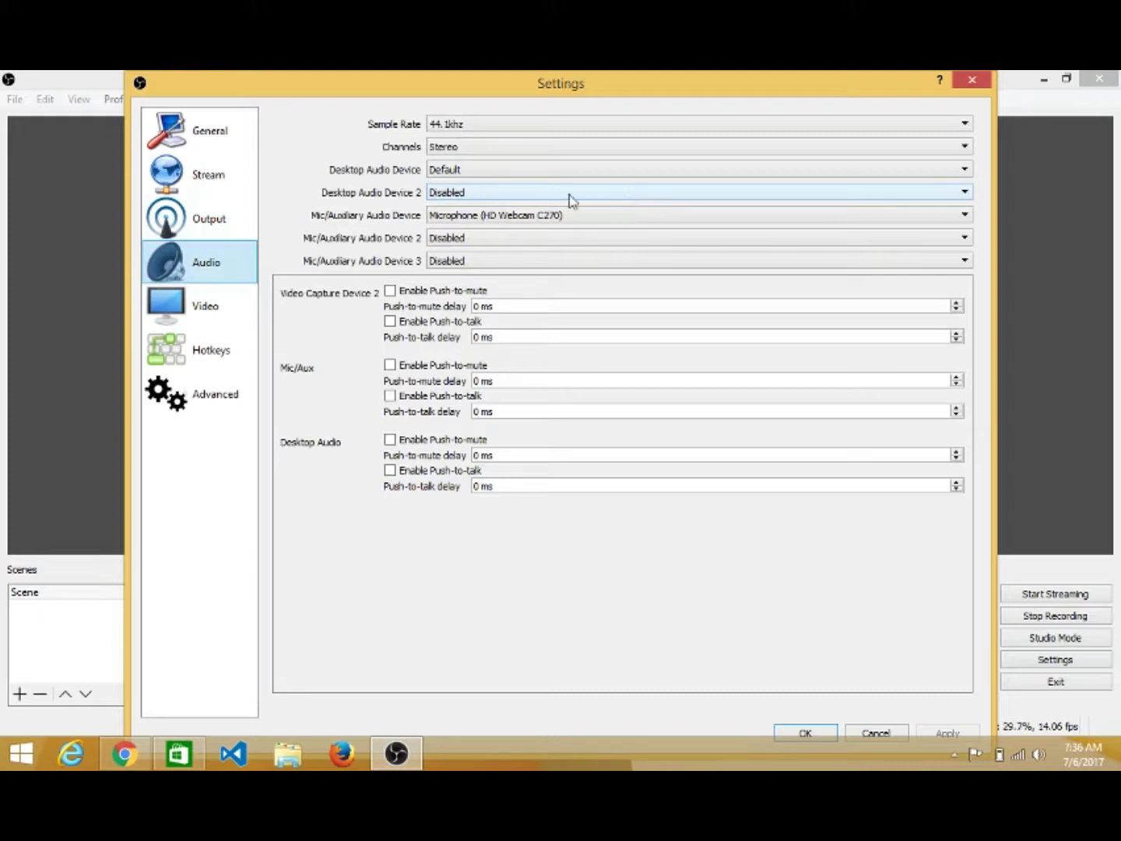
pyautogui.click(566, 218)
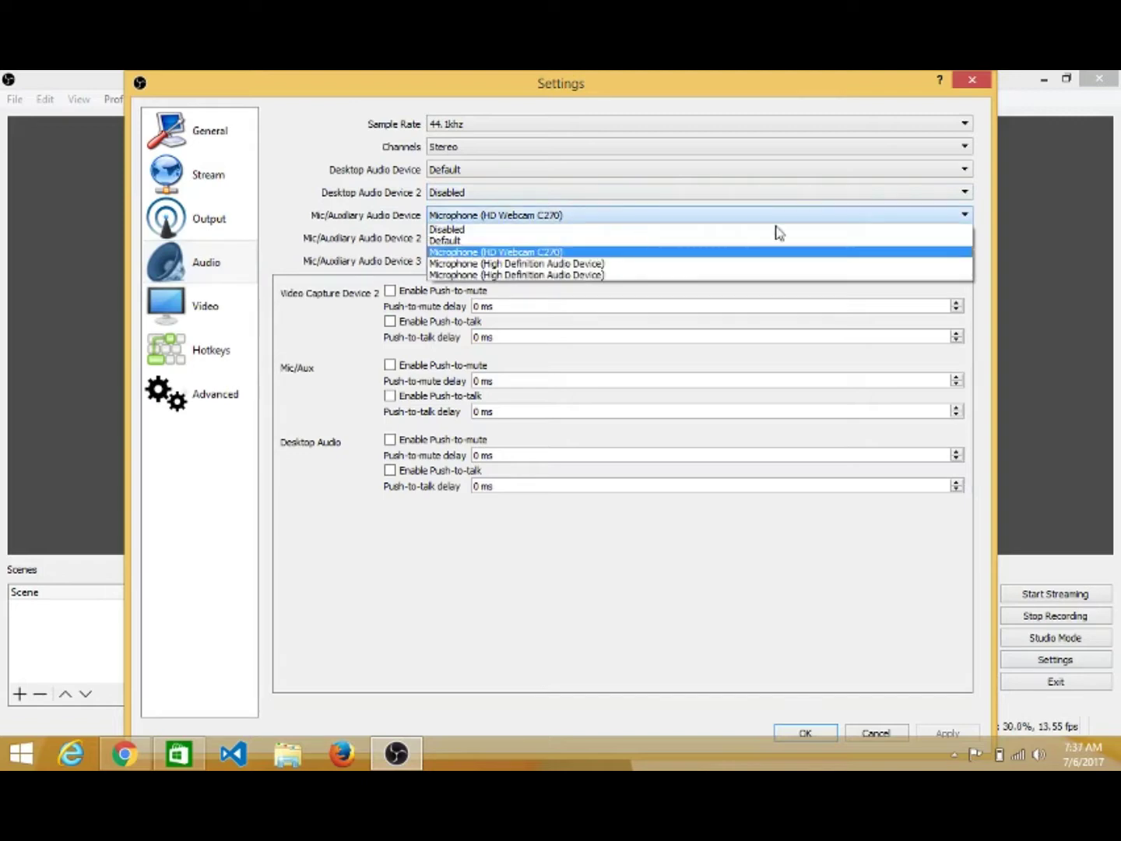
pyautogui.click(988, 212)
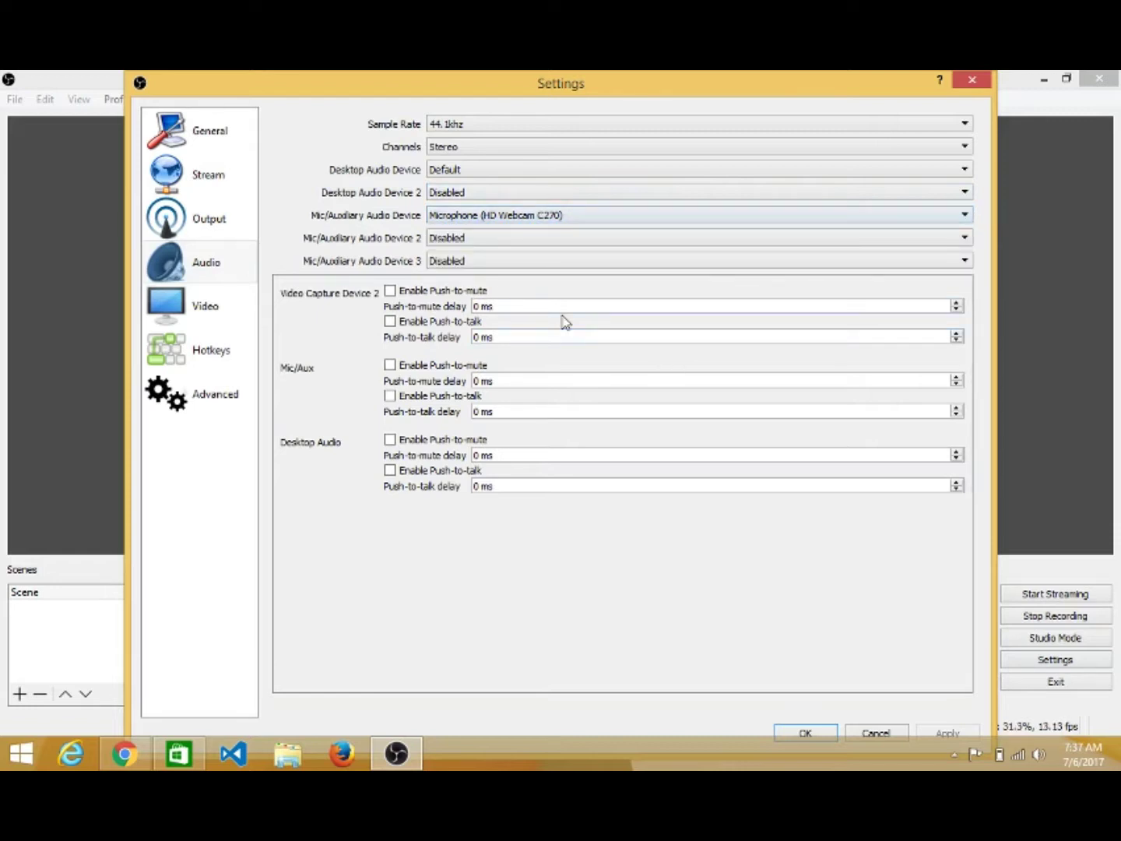
pyautogui.click(805, 151)
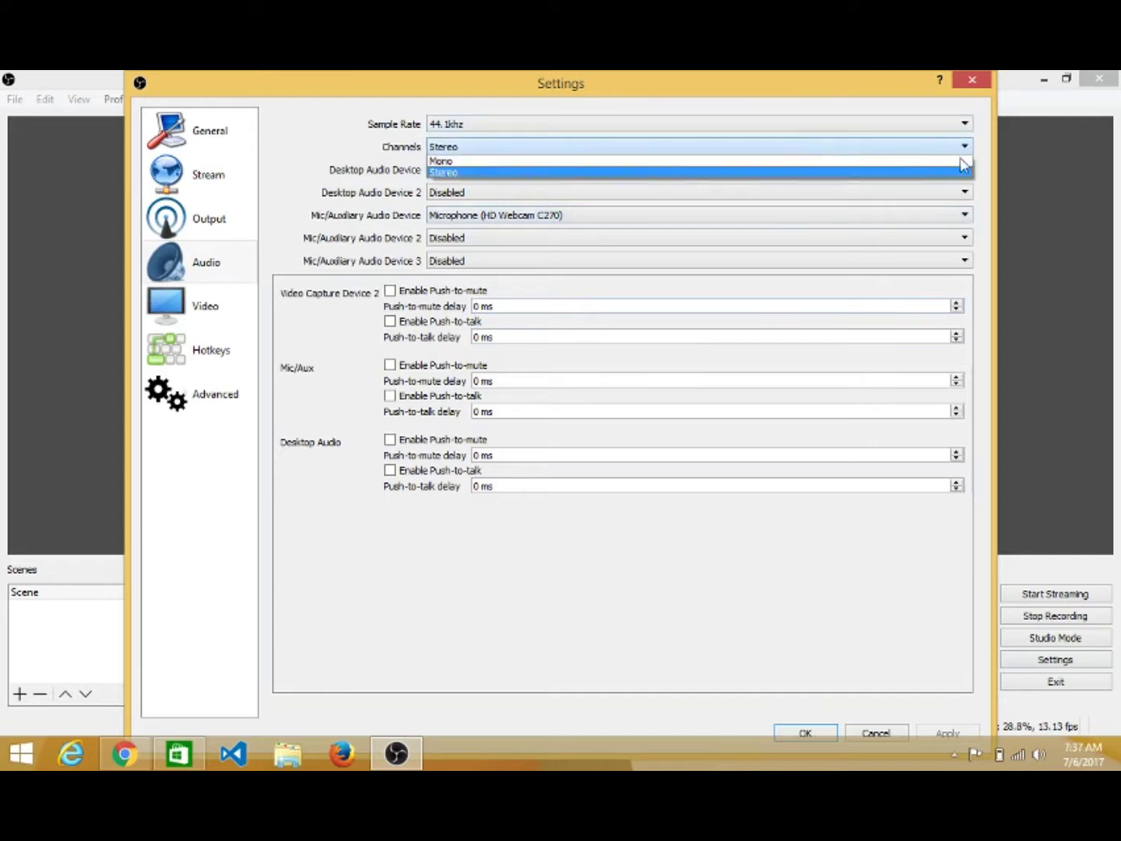
pyautogui.click(985, 167)
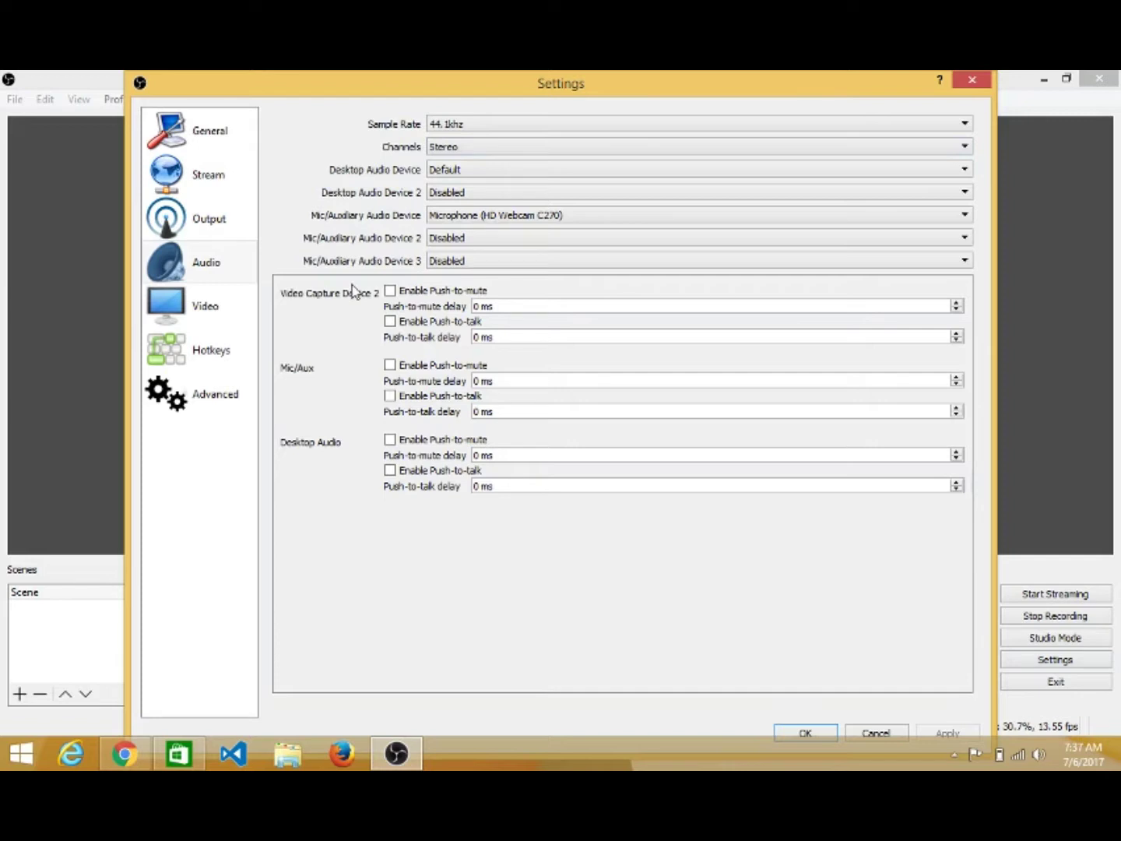
pyautogui.click(221, 310)
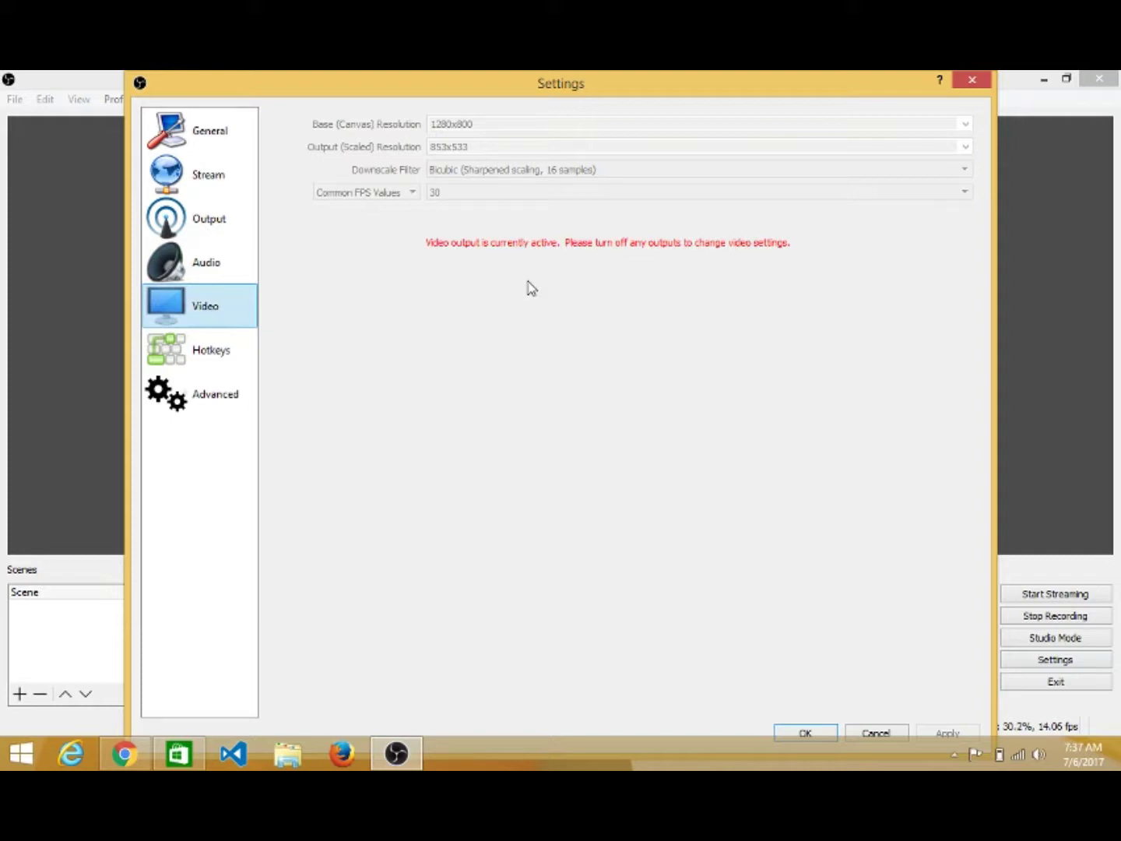
pyautogui.click(224, 364)
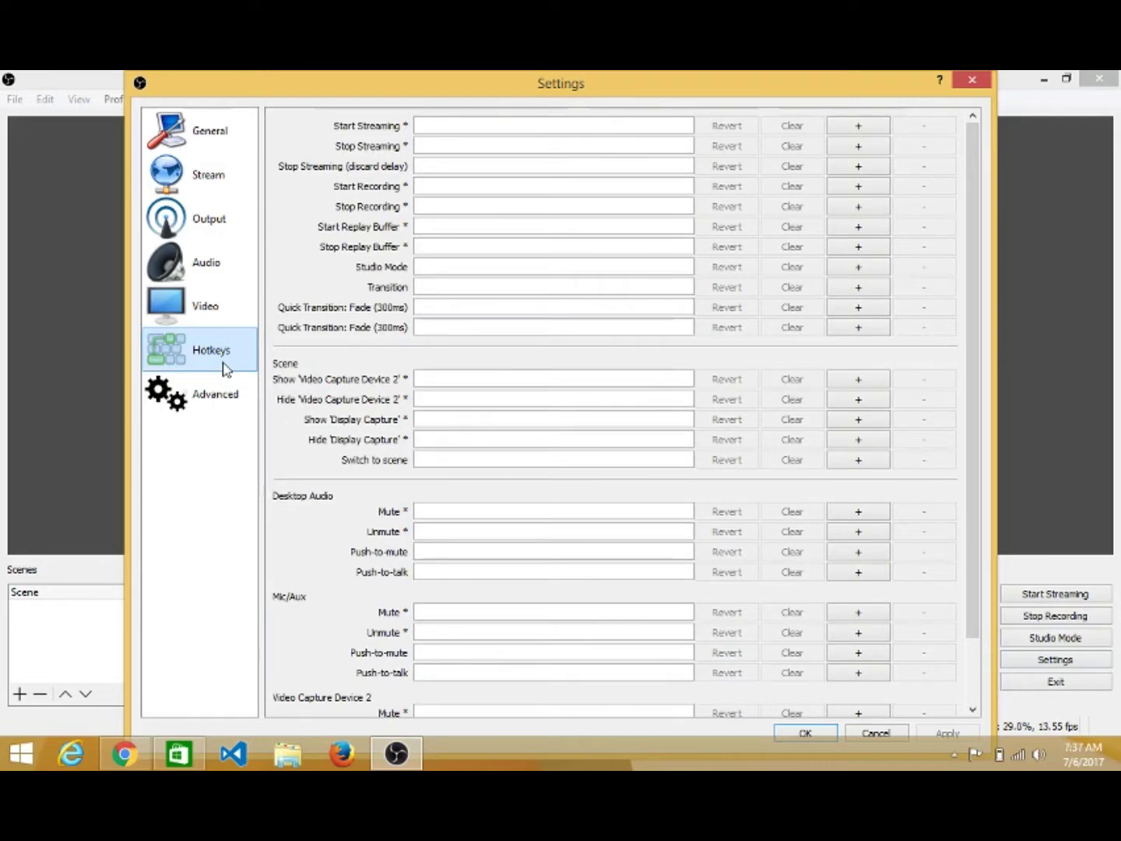
# Review the Advanced settings page, then close the Settings window.
pyautogui.click(220, 403)
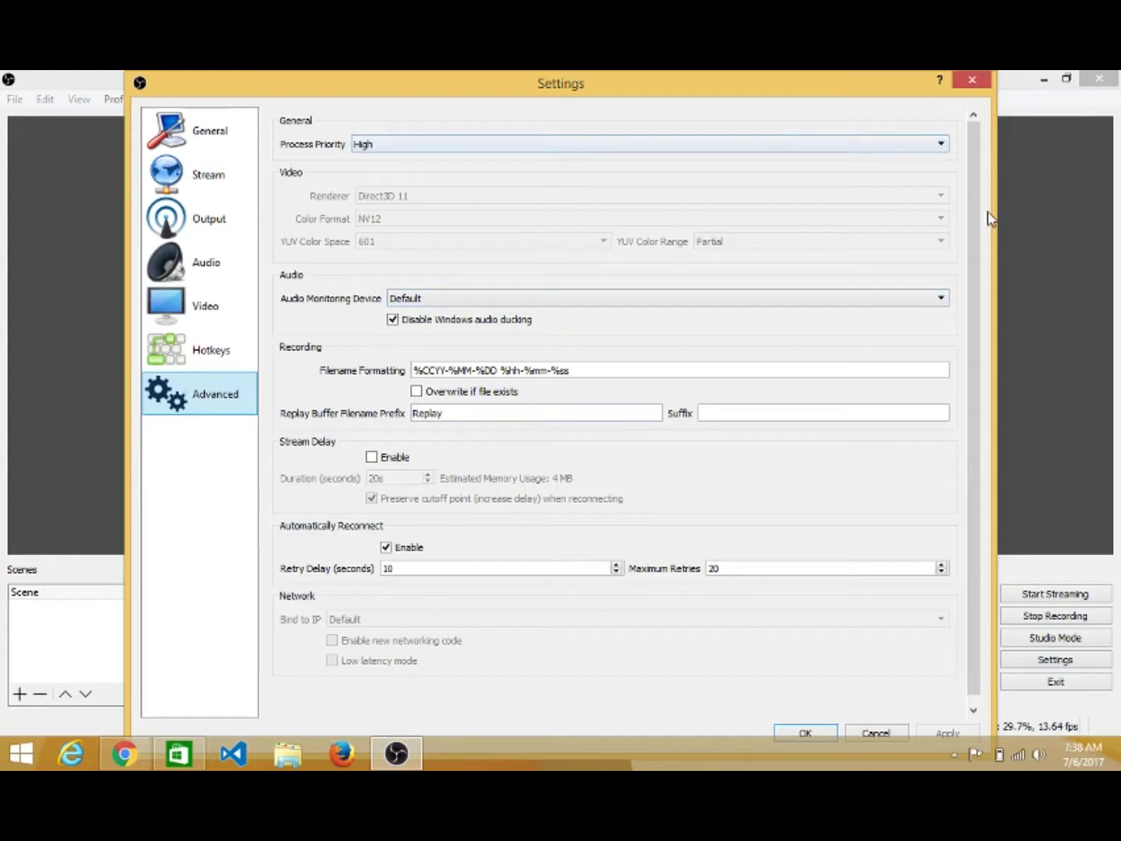
pyautogui.click(972, 81)
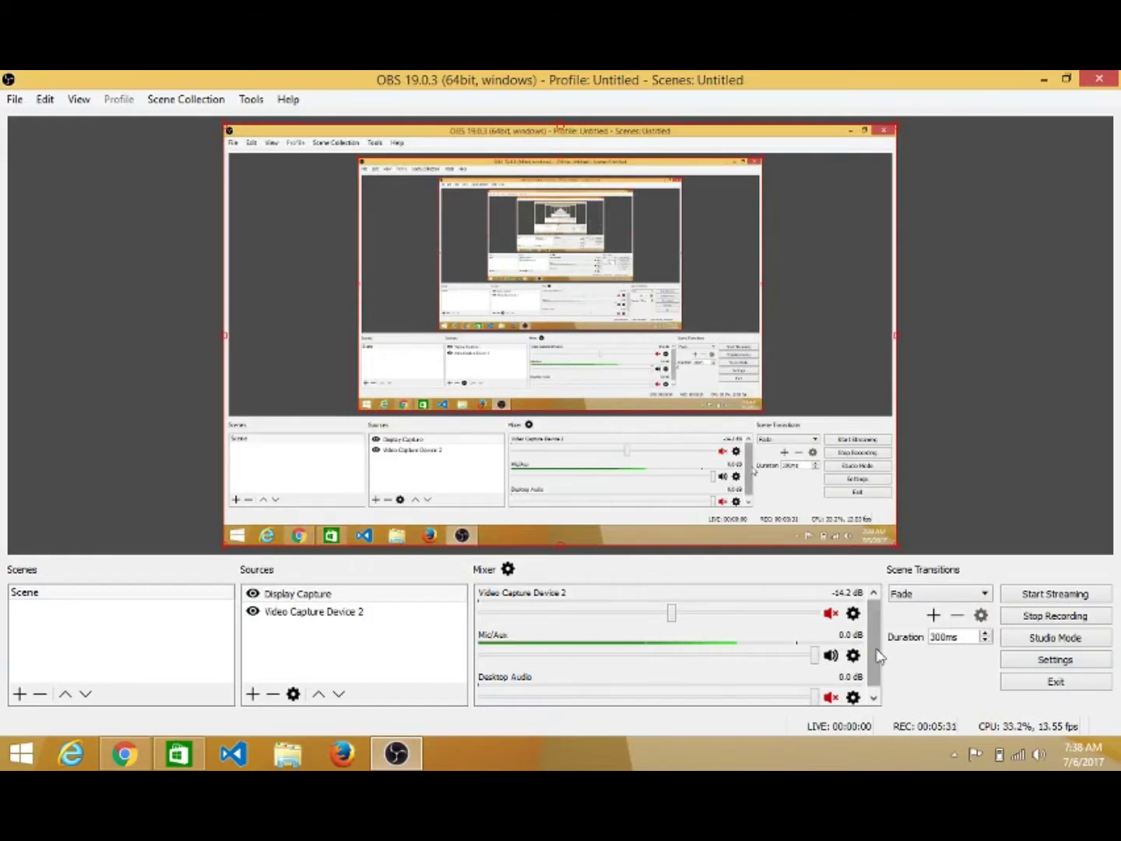
pyautogui.moveTo(878, 657); pyautogui.dragTo(878, 623)
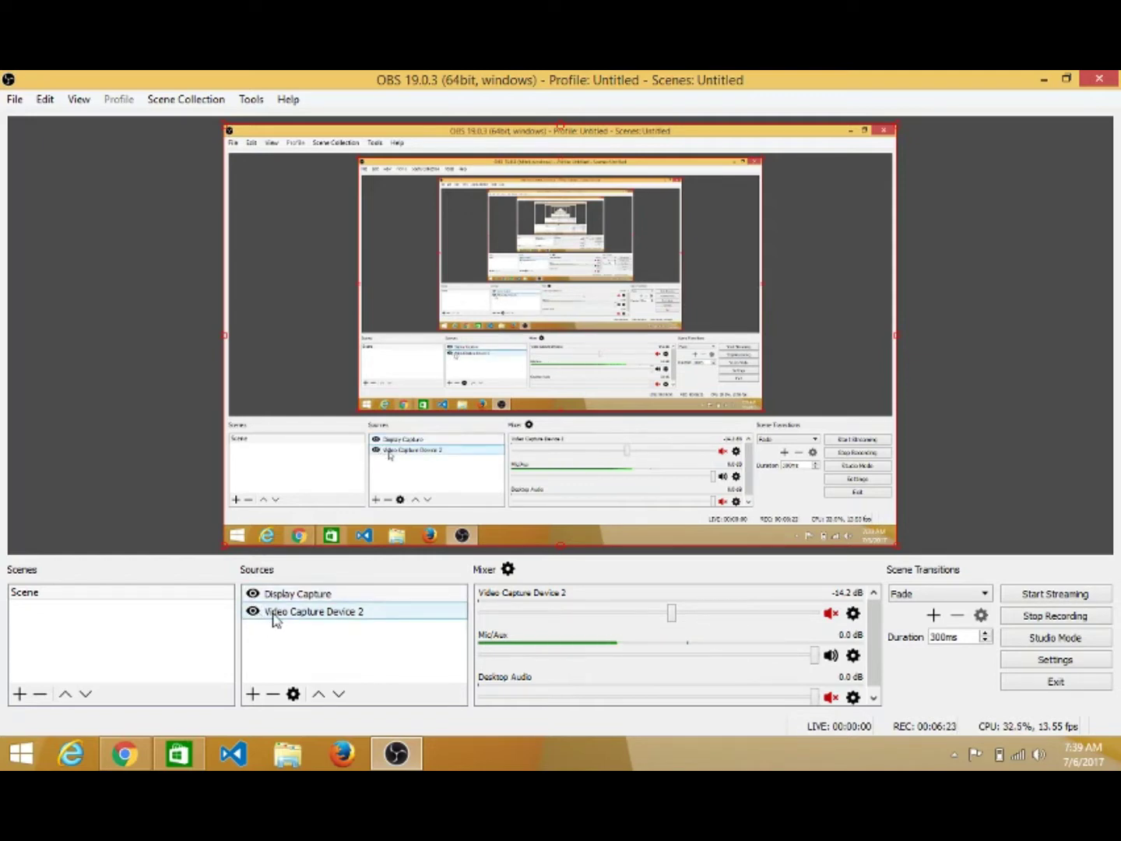
pyautogui.click(254, 598)
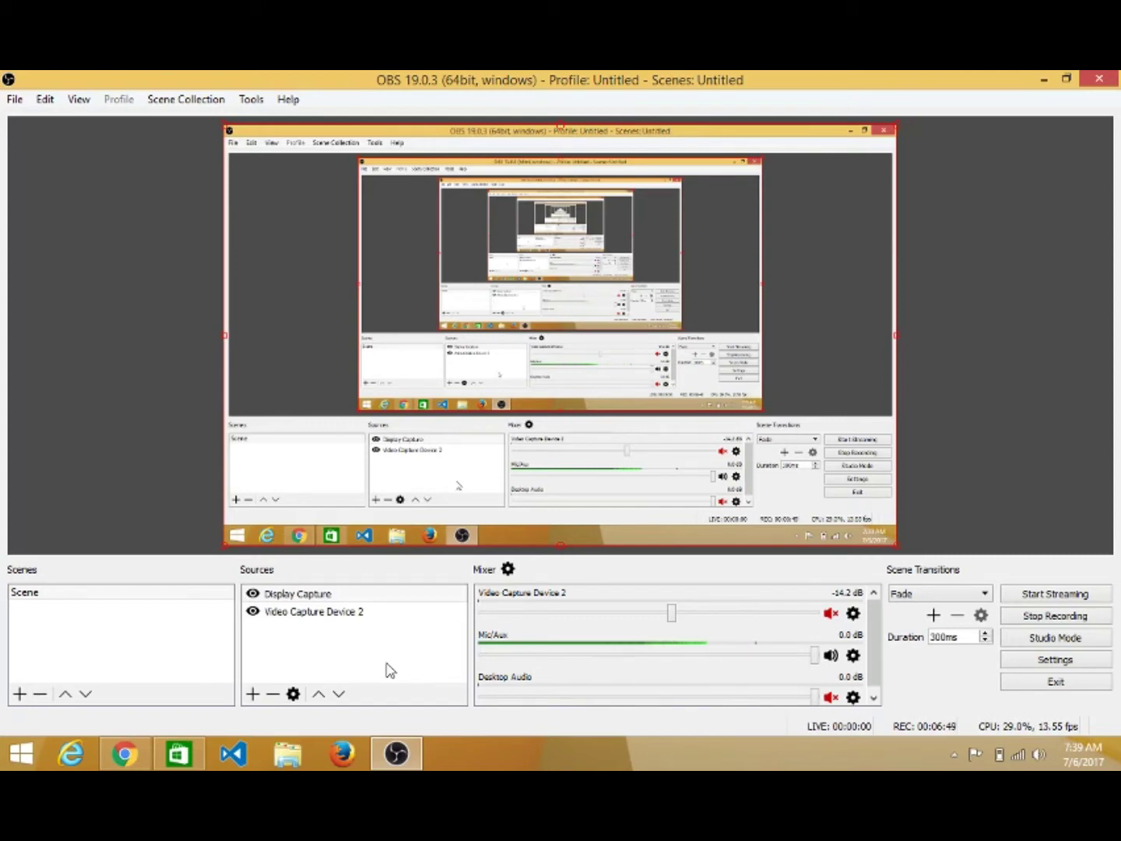
pyautogui.click(253, 698)
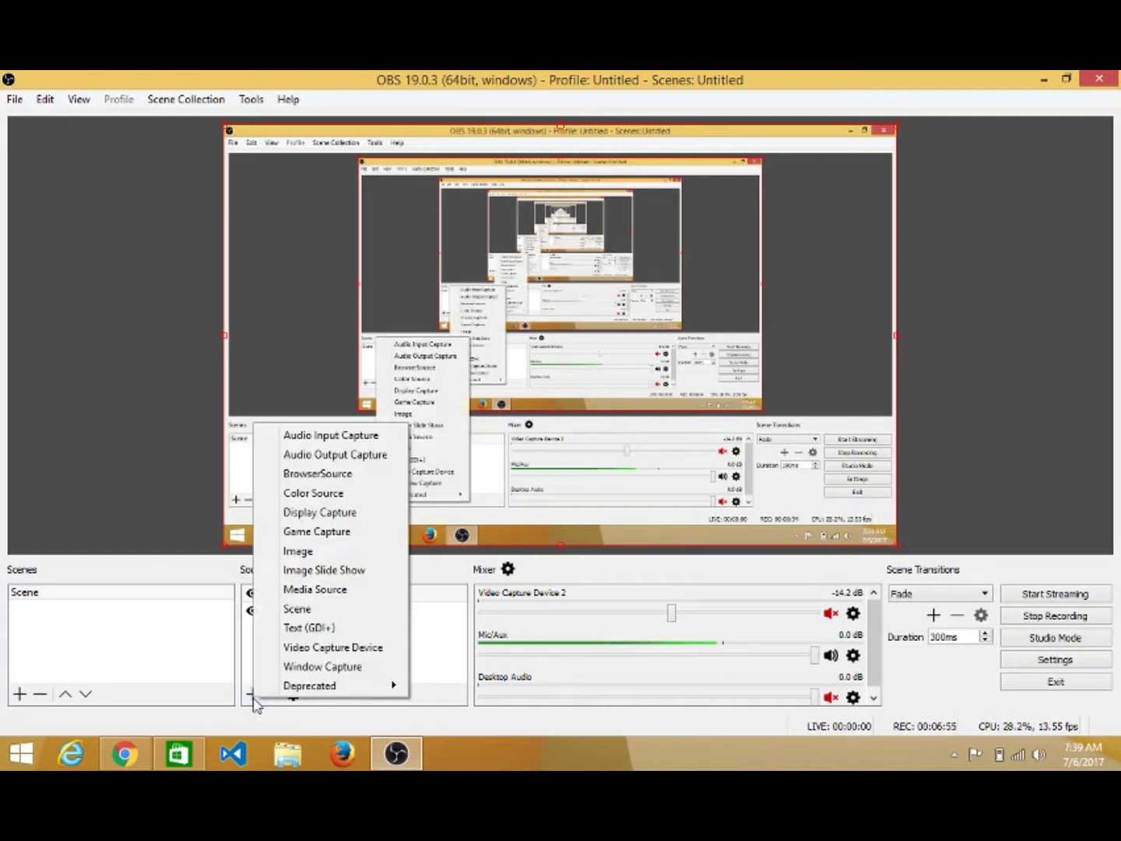
pyautogui.click(253, 698)
pyautogui.click(253, 699)
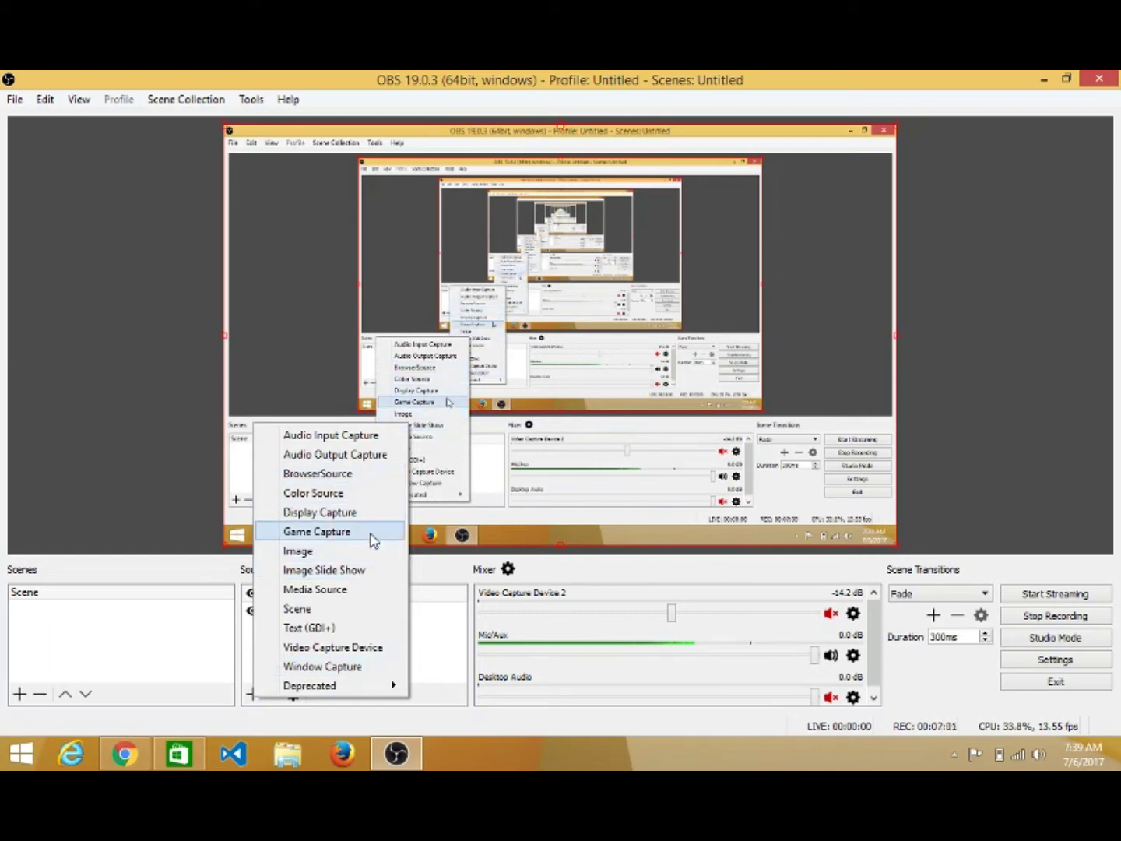
pyautogui.click(435, 655)
pyautogui.click(433, 655)
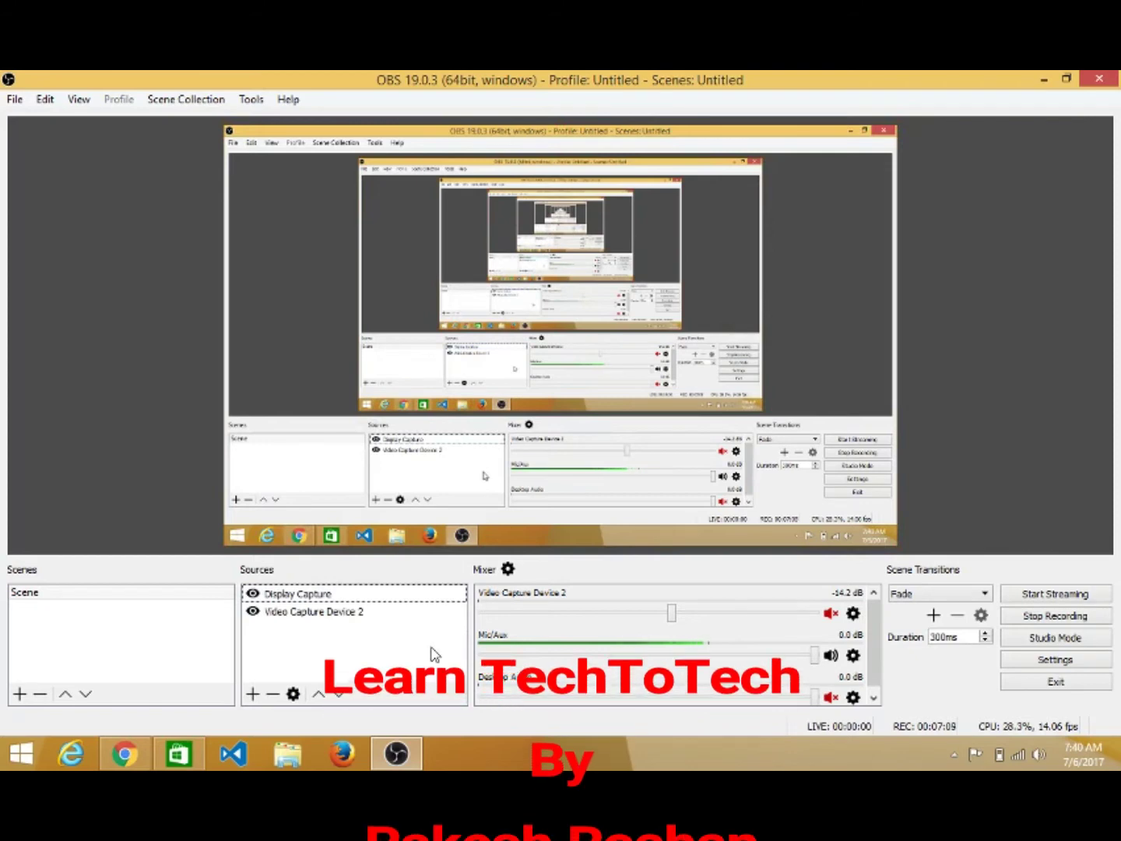